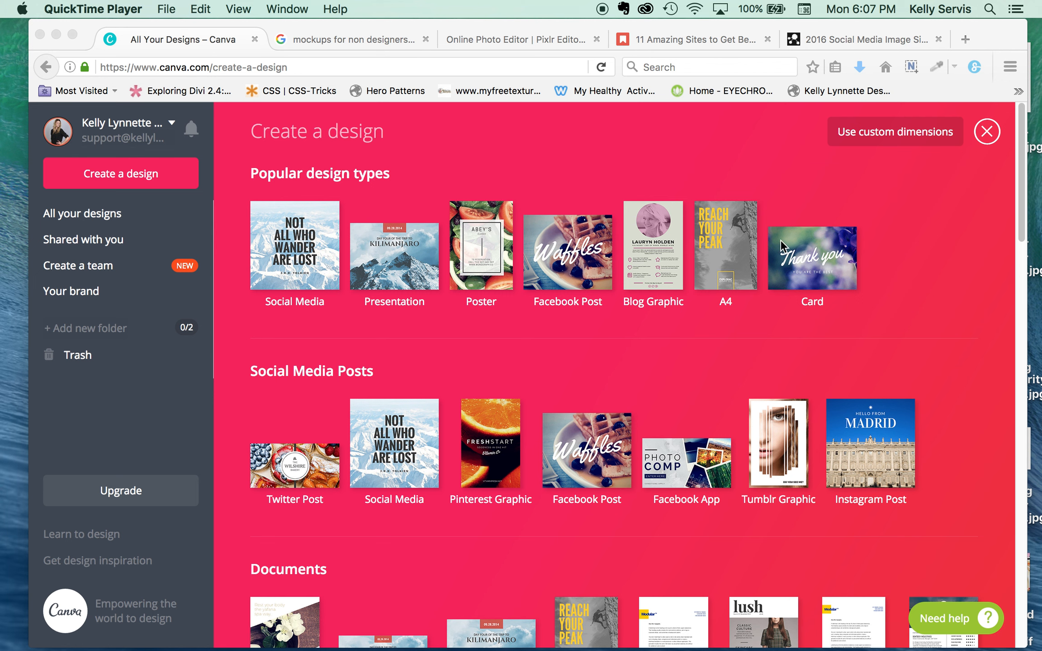
# Create a new blank design with custom dimensions of 1200 × 630 px.
pyautogui.click(908, 134)
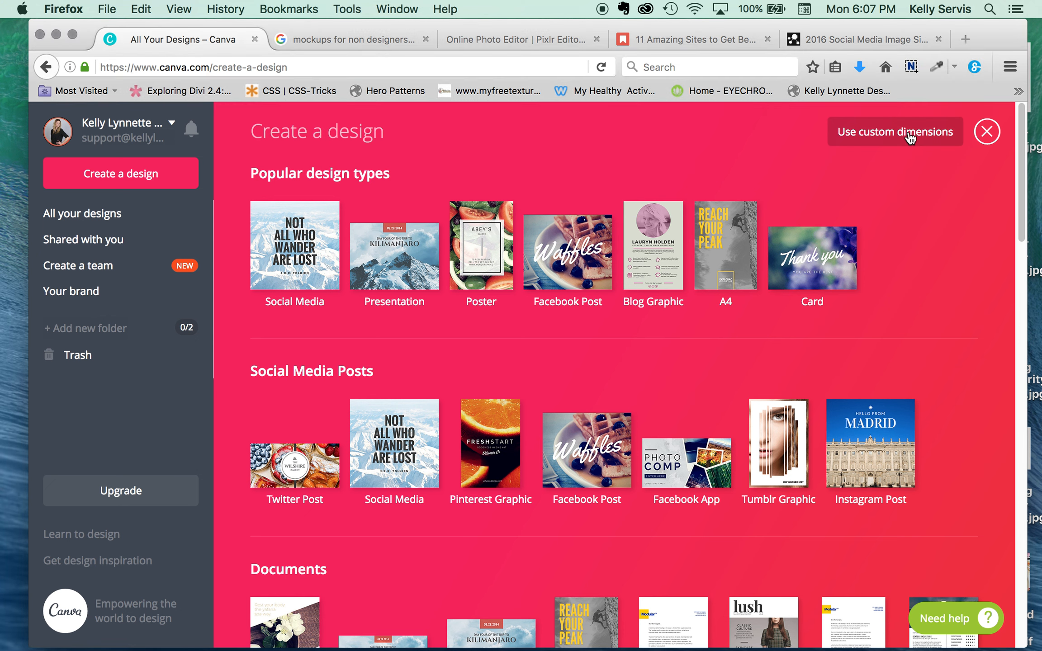
pyautogui.click(908, 134)
pyautogui.click(910, 137)
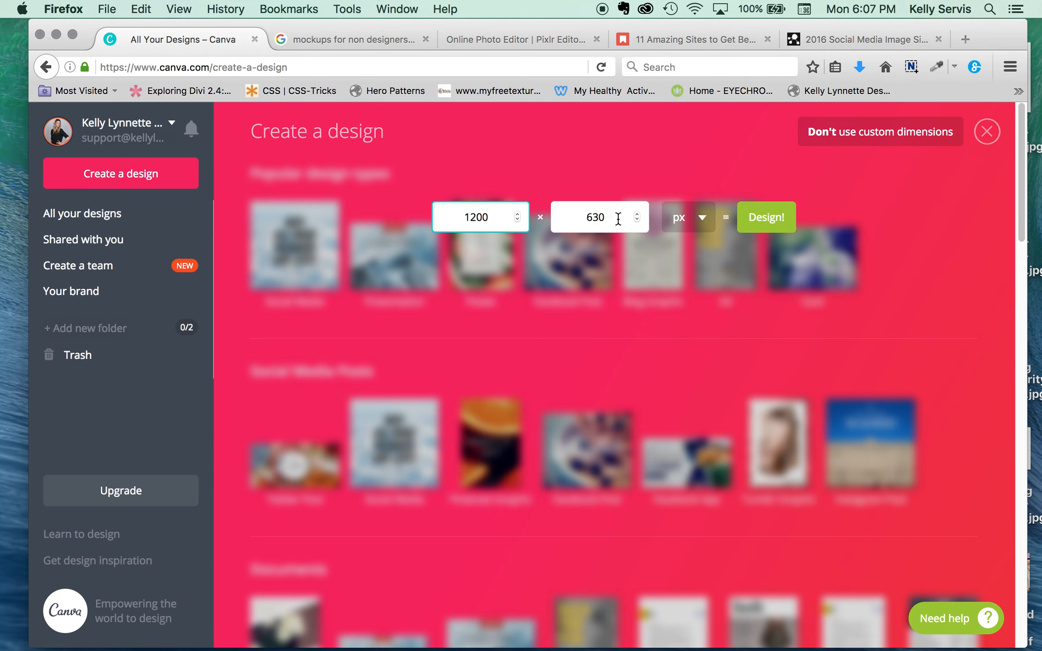
pyautogui.click(755, 212)
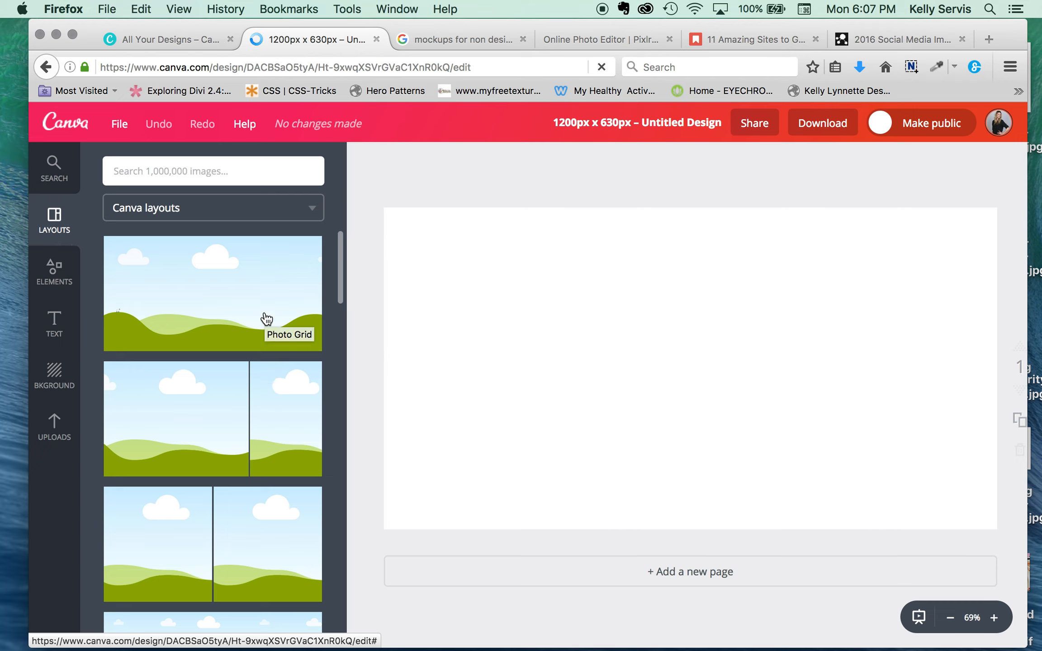
# Apply the single-photo grid layout to the page and fill it with the uploaded white desk photo showing books and mugs.
pyautogui.click(235, 298)
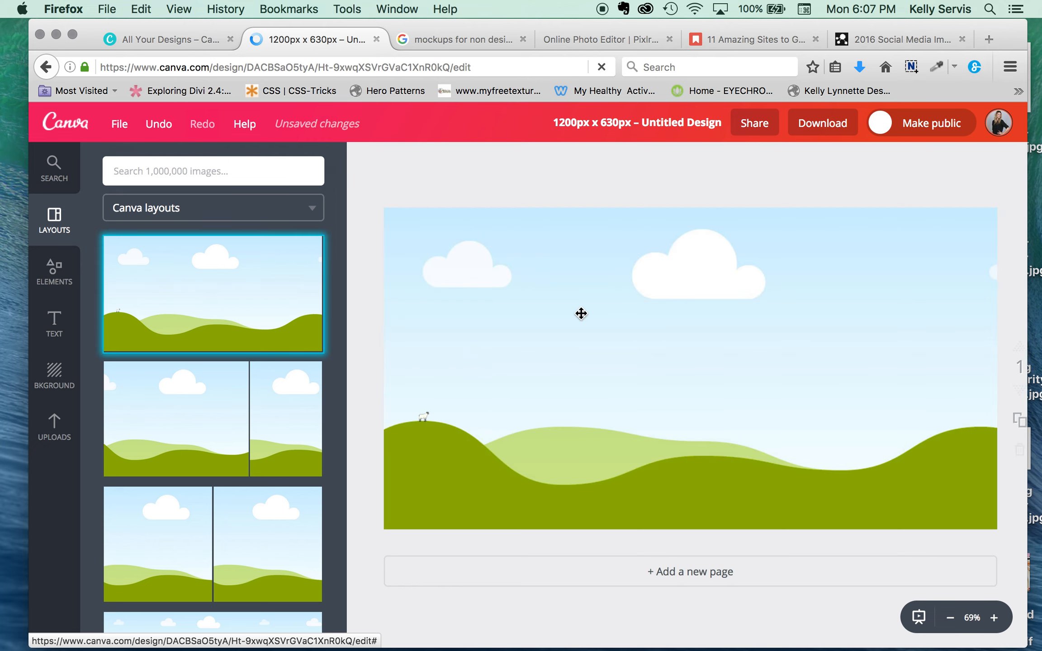
pyautogui.click(54, 428)
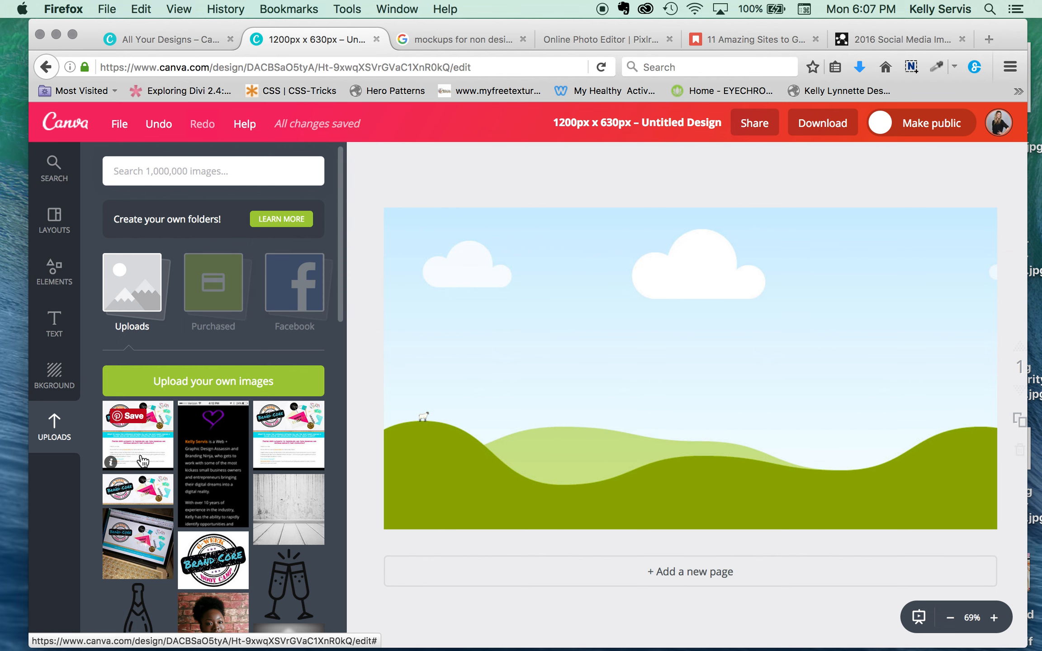
pyautogui.scroll(-3, 141, 460)
pyautogui.scroll(-7, 141, 460)
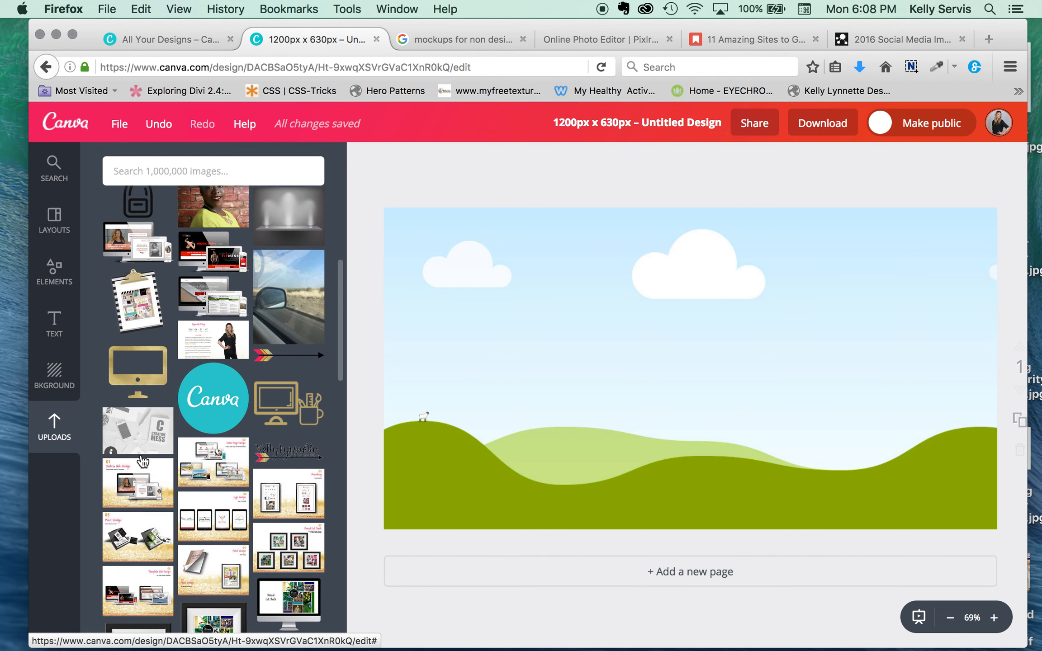
pyautogui.scroll(-7, 141, 460)
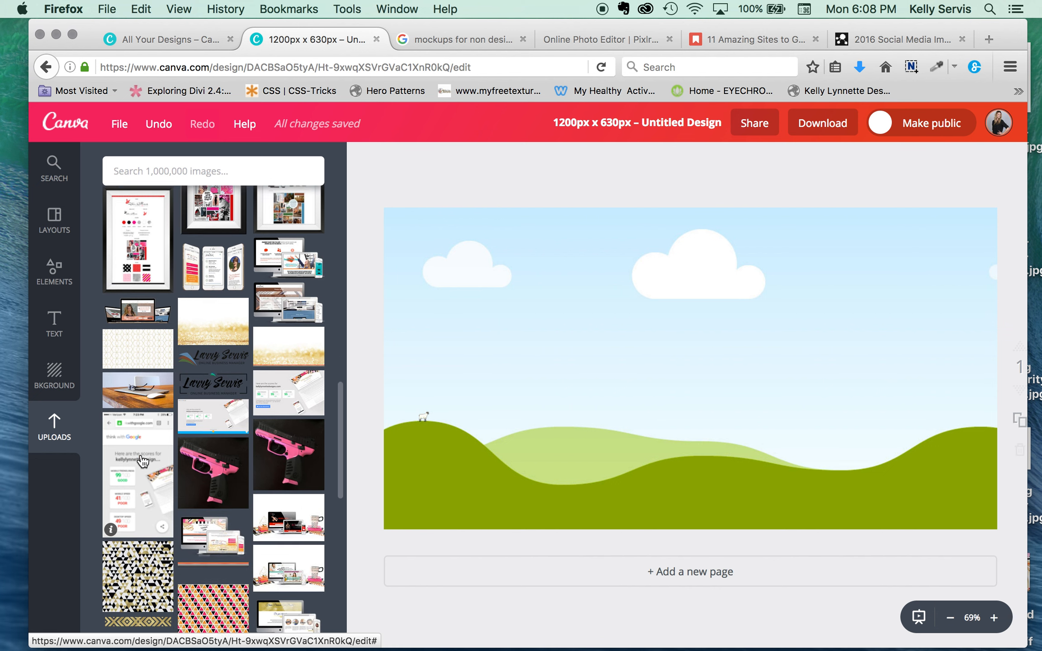
pyautogui.scroll(-3, 143, 458)
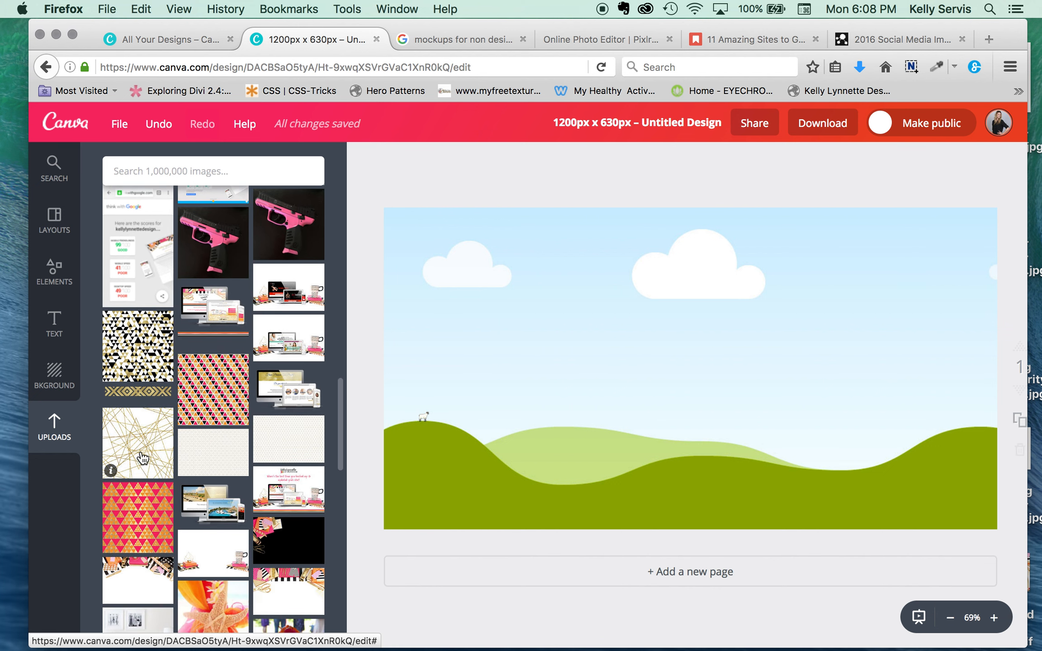
pyautogui.click(209, 560)
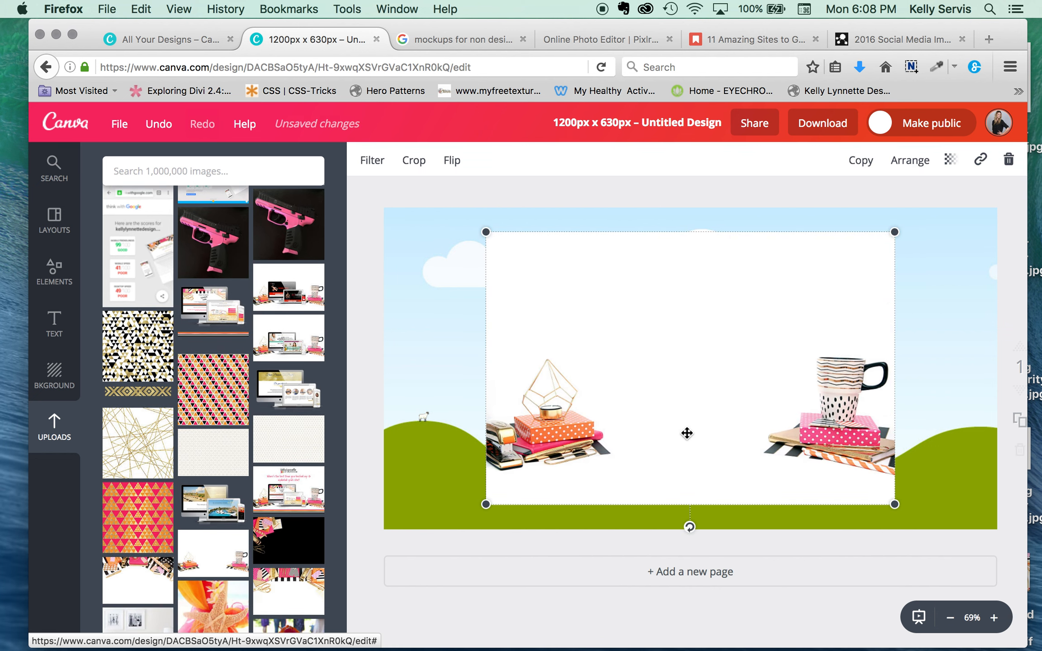
pyautogui.moveTo(684, 432); pyautogui.dragTo(572, 430)
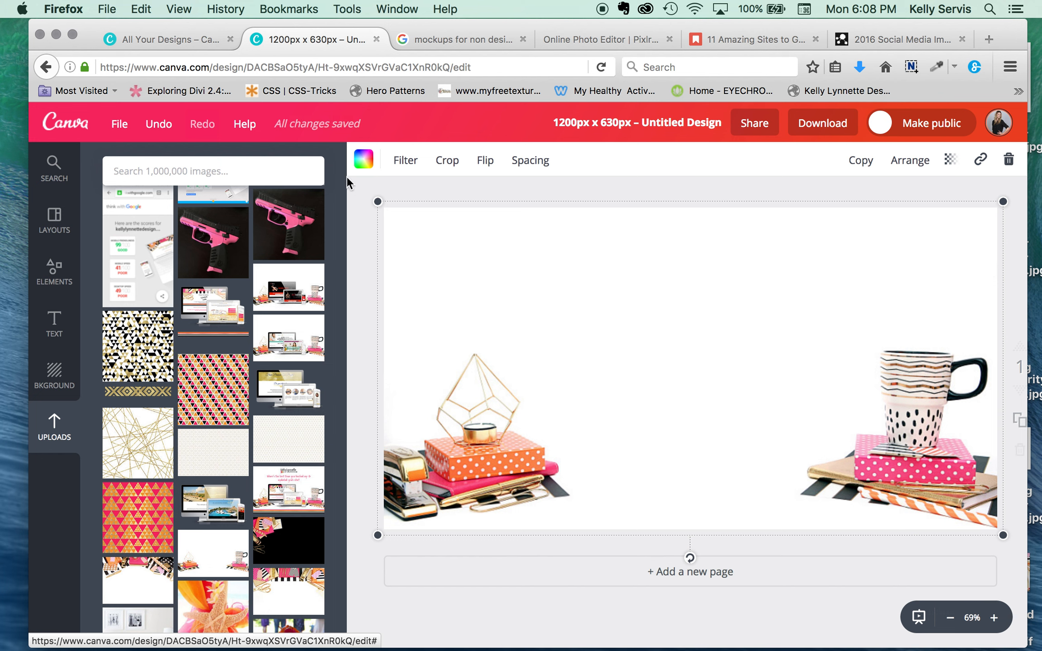
# Search images for "computer", add the free black monitor frame, and shrink it to stand between the two book stacks.
pyautogui.click(269, 174)
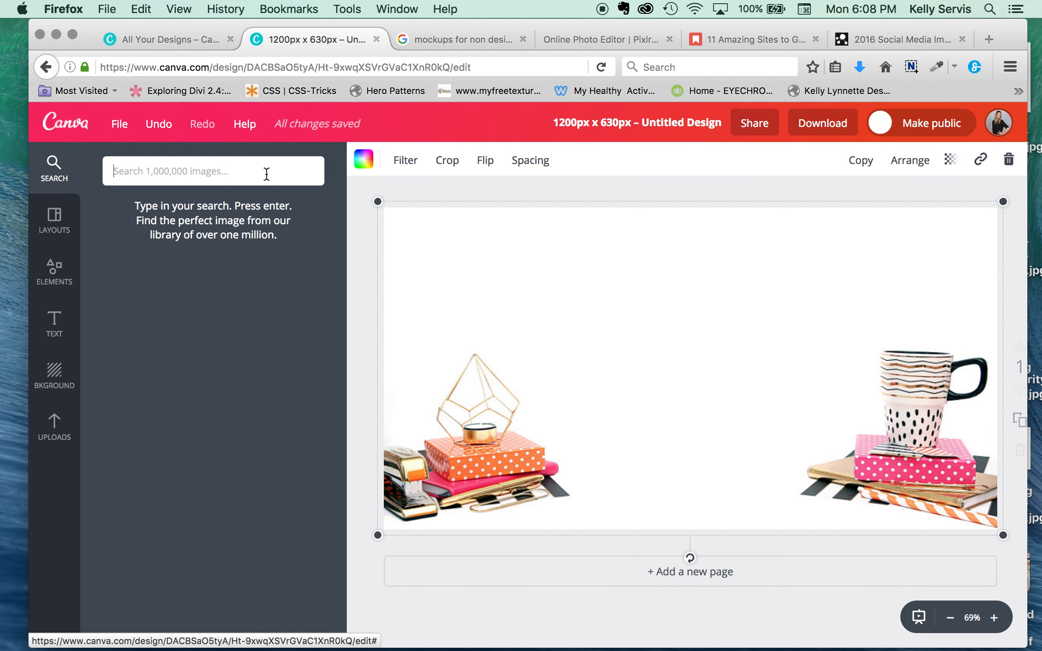
pyautogui.write('computer')
pyautogui.press('Return')
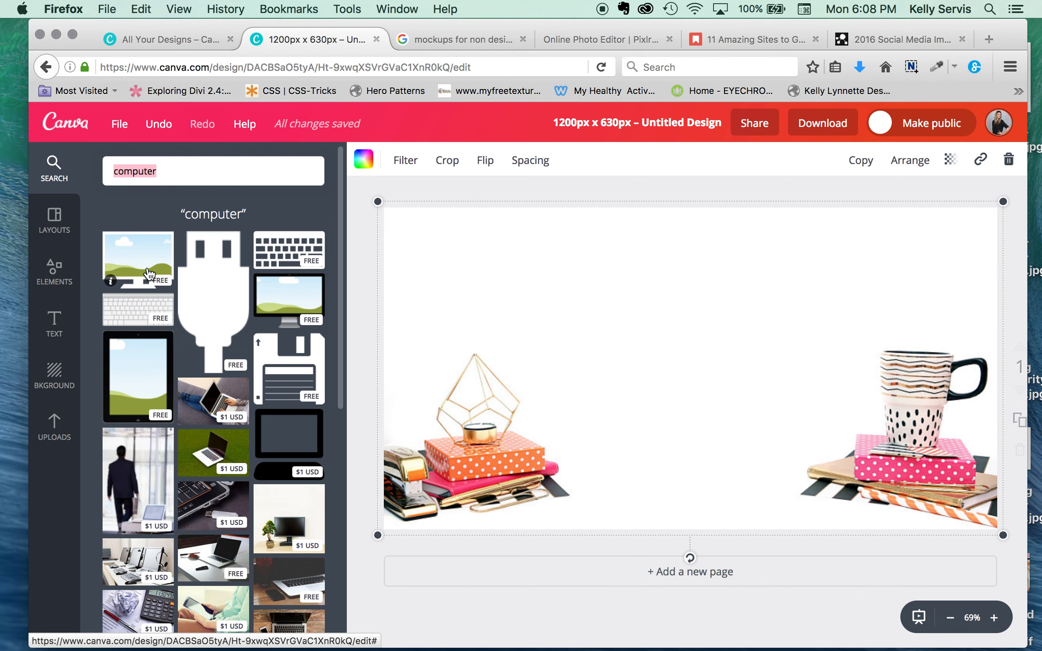
pyautogui.click(309, 312)
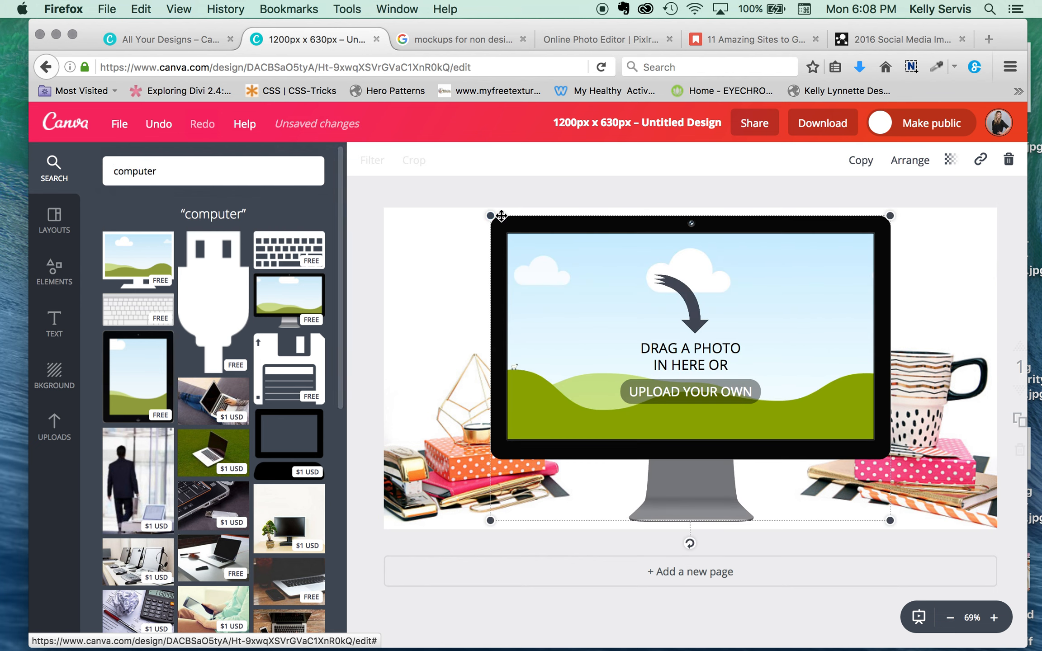
pyautogui.moveTo(491, 216); pyautogui.dragTo(662, 306)
pyautogui.moveTo(735, 377); pyautogui.dragTo(638, 372)
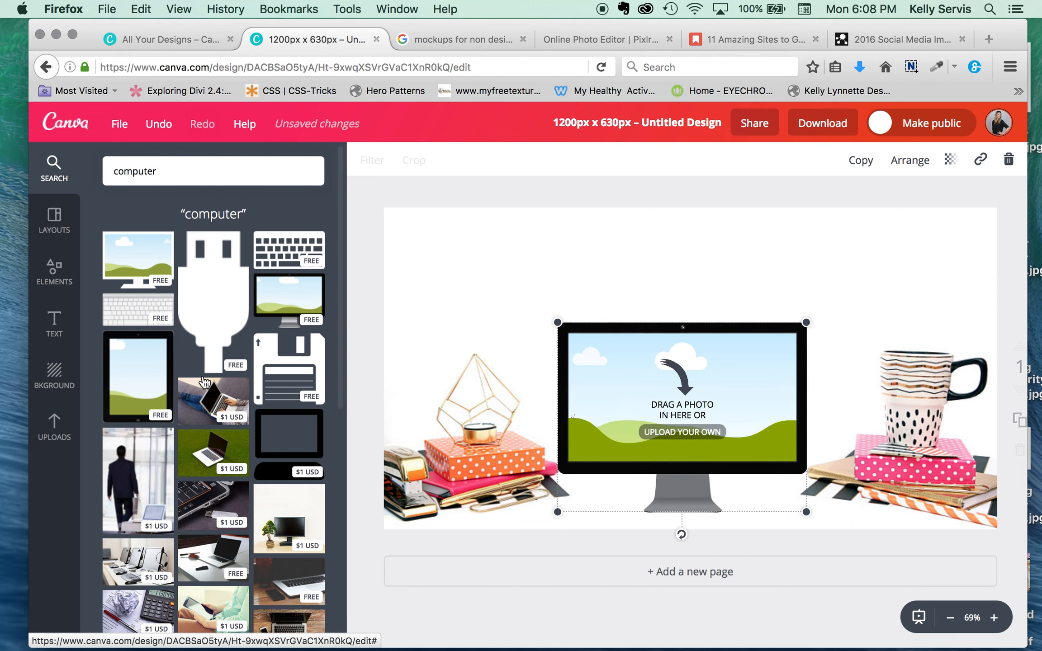
# Add the free black tablet frame and shrink it to overlap the monitor's lower-left corner.
pyautogui.click(142, 389)
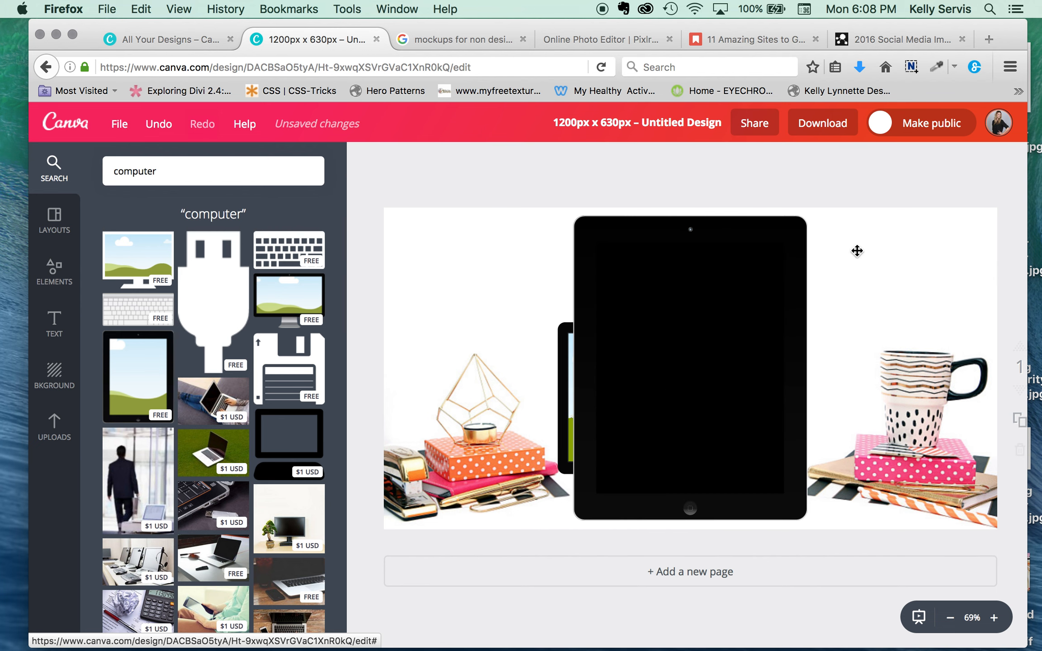
pyautogui.moveTo(809, 216); pyautogui.dragTo(671, 390)
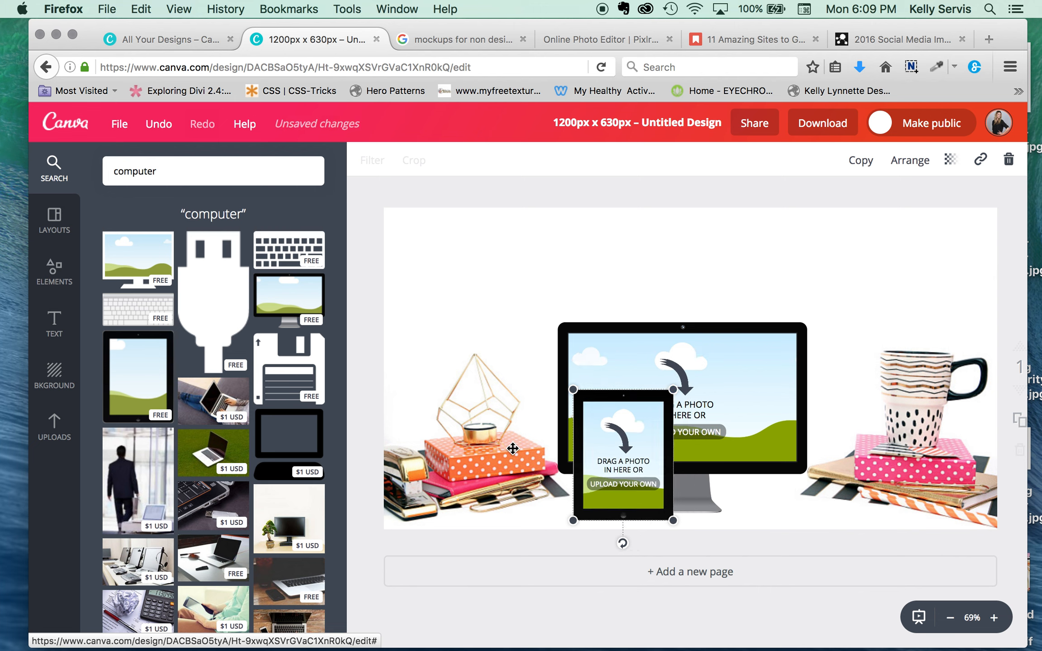
pyautogui.click(633, 484)
pyautogui.moveTo(633, 480)
pyautogui.mouseDown()
pyautogui.moveTo(621, 480)
pyautogui.moveTo(633, 484)
pyautogui.mouseUp()
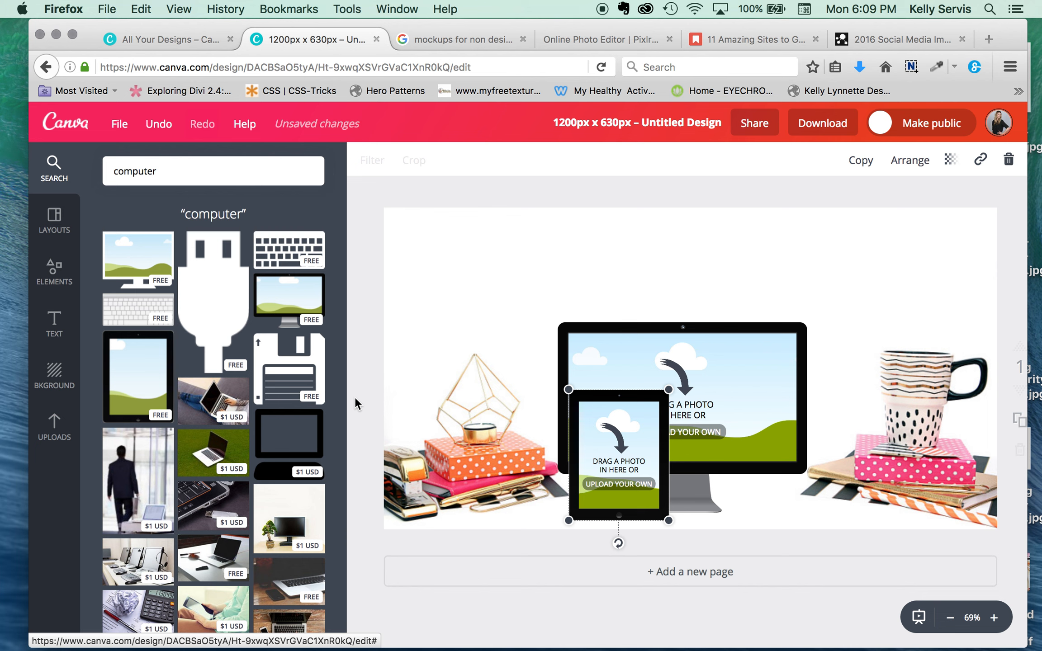
pyautogui.moveTo(671, 392); pyautogui.dragTo(657, 409)
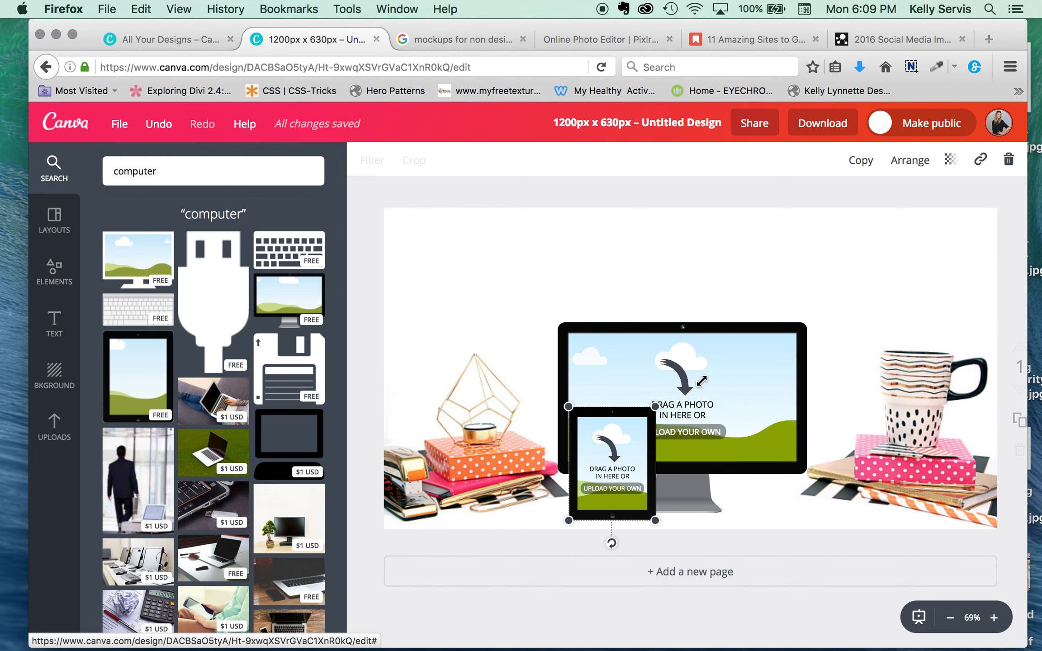
# Search images for "iPhone", add the free black phone frame, and shrink it to sit beside the tablet.
pyautogui.doubleClick(139, 176)
pyautogui.press('BackSpace')
pyautogui.write('iPhone')
pyautogui.press('Return')
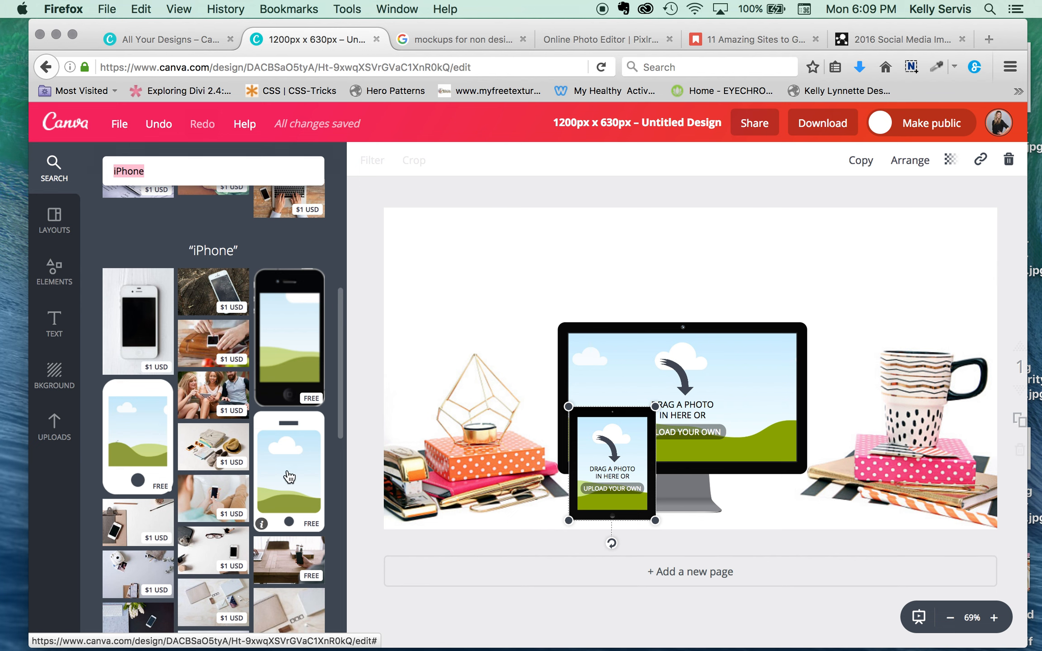
pyautogui.scroll(1, 299, 430)
pyautogui.click(312, 335)
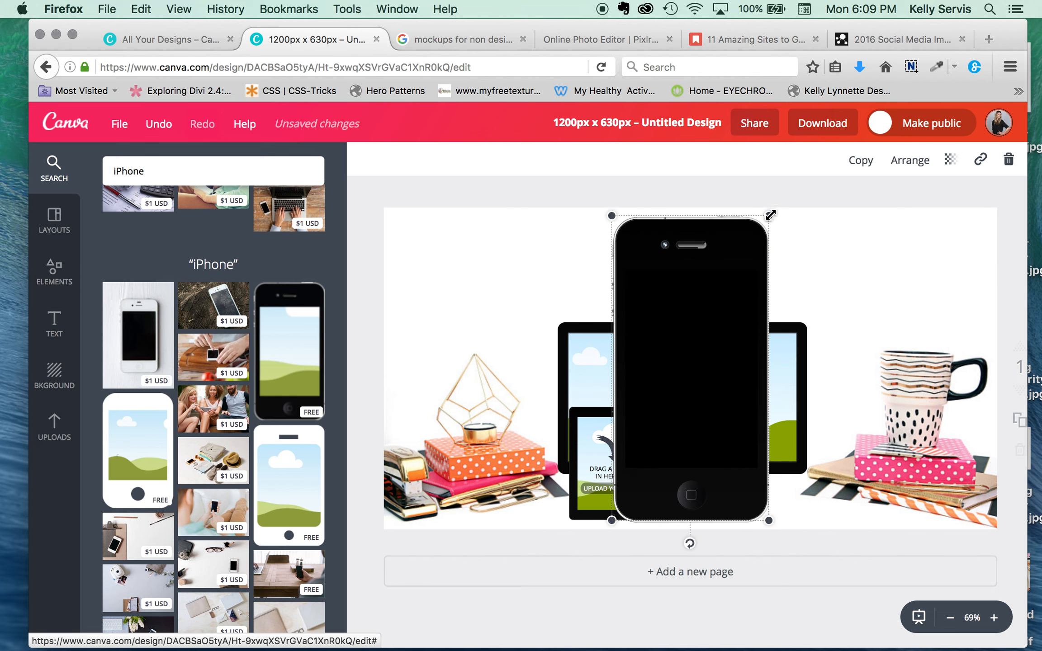
pyautogui.moveTo(742, 255); pyautogui.dragTo(659, 451)
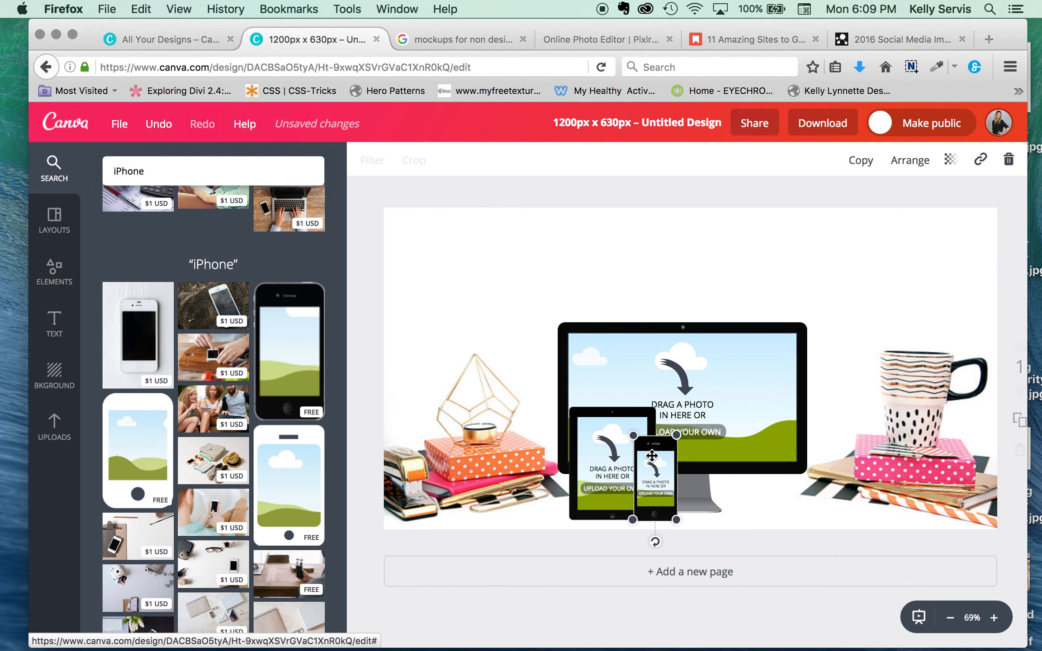
# Rearrange the devices: shift the monitor slightly right, move the tablet up and left, and place the phone against the tablet's lower-right edge.
pyautogui.moveTo(660, 473); pyautogui.dragTo(789, 476)
pyautogui.moveTo(790, 476); pyautogui.dragTo(774, 471)
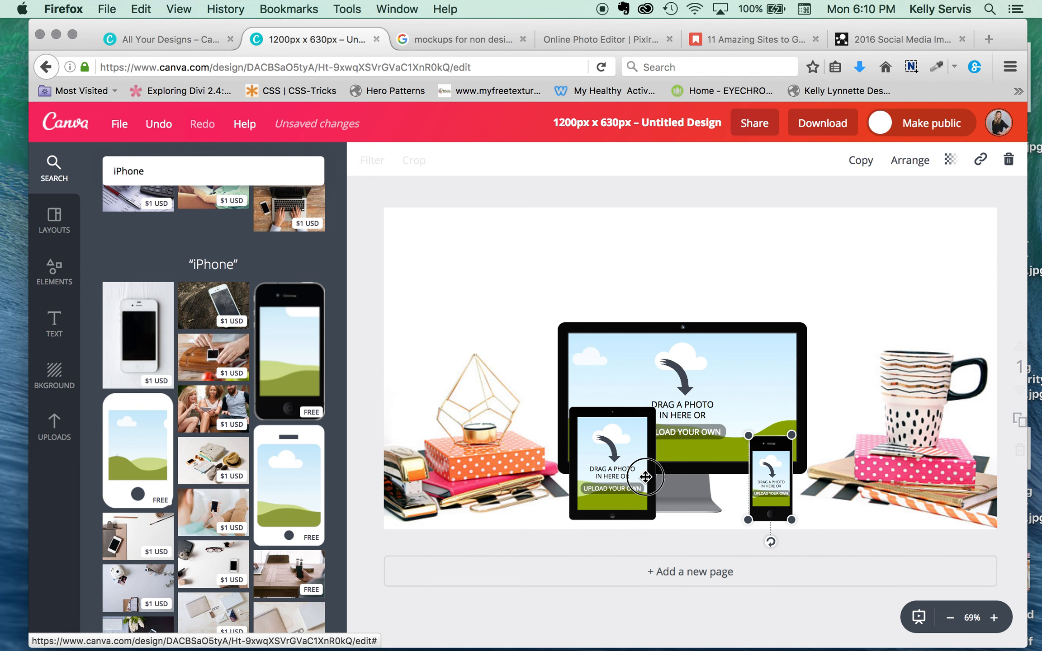
pyautogui.moveTo(646, 477); pyautogui.dragTo(635, 486)
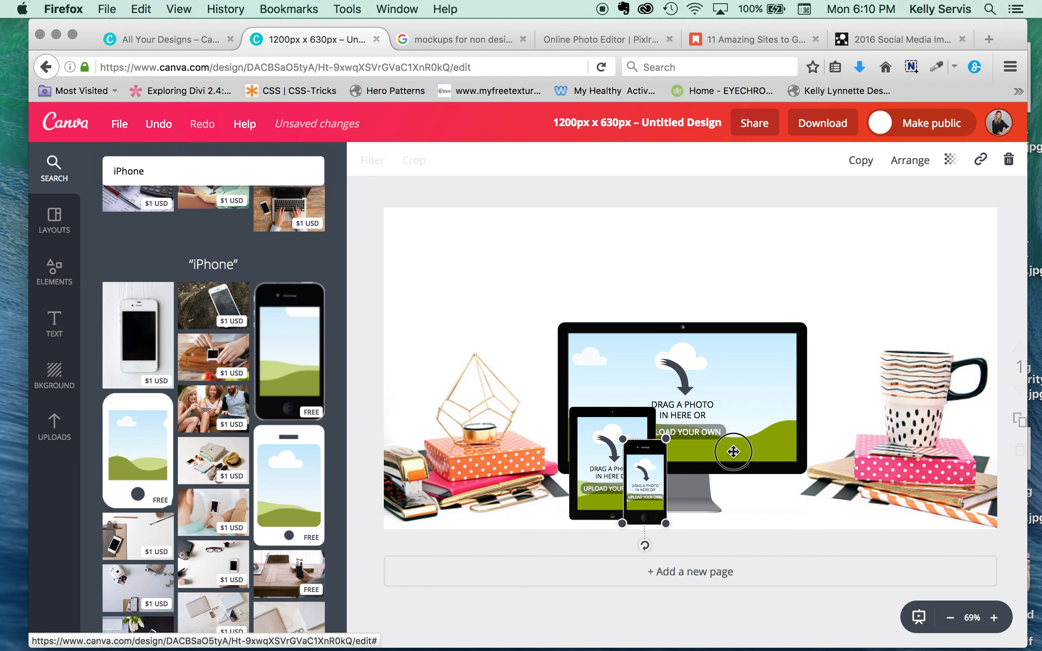
pyautogui.moveTo(733, 452)
pyautogui.mouseDown()
pyautogui.moveTo(743, 453)
pyautogui.moveTo(722, 452)
pyautogui.mouseUp()
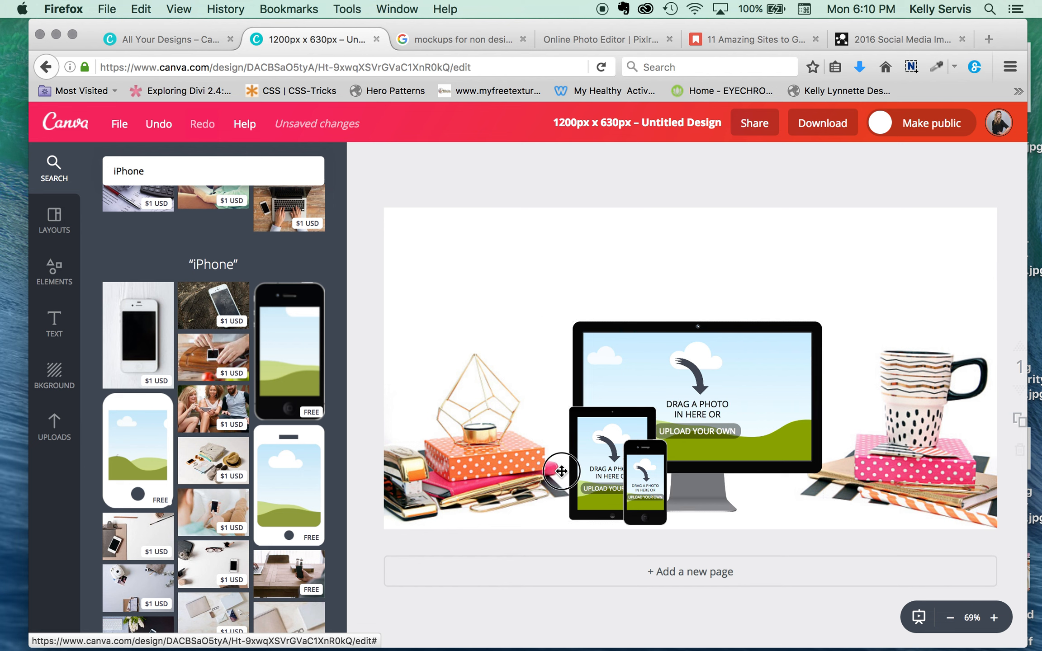
pyautogui.moveTo(547, 471)
pyautogui.mouseDown()
pyautogui.moveTo(560, 472)
pyautogui.moveTo(563, 460)
pyautogui.mouseUp()
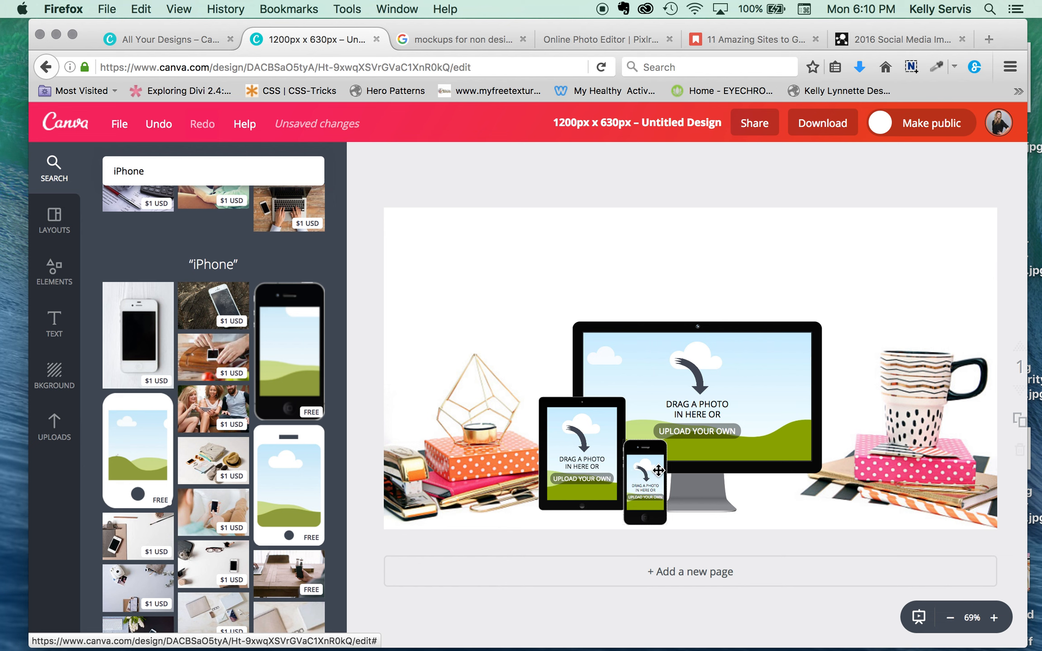
pyautogui.click(659, 501)
pyautogui.moveTo(649, 476); pyautogui.dragTo(643, 471)
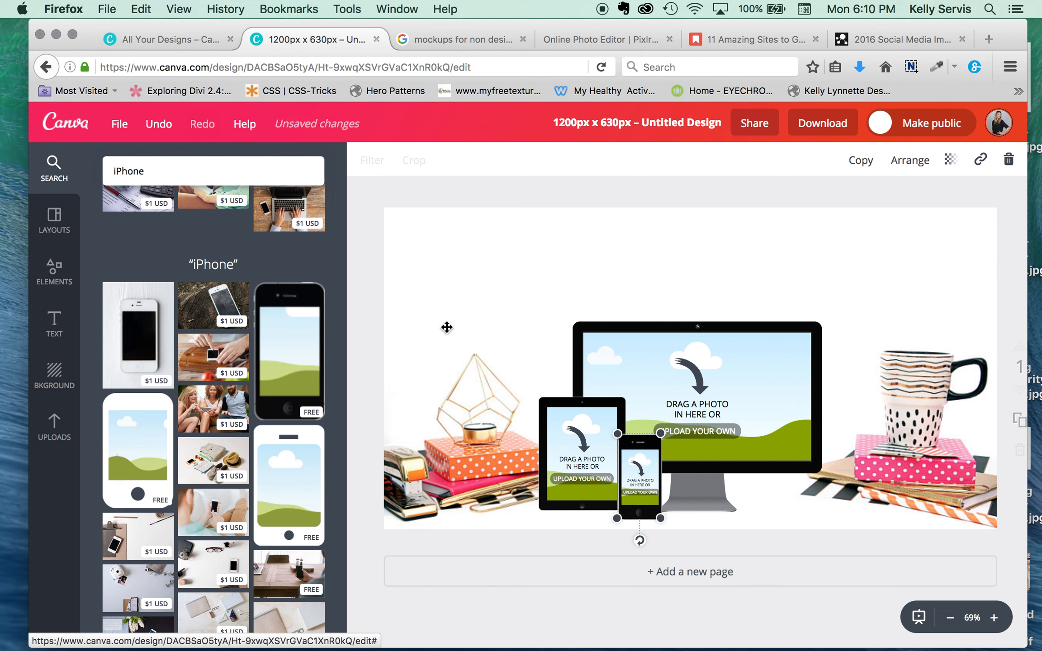
# Fill the monitor frame with the uploaded Brand Core page screenshot and reposition it inside the frame to show the page's top.
pyautogui.click(65, 427)
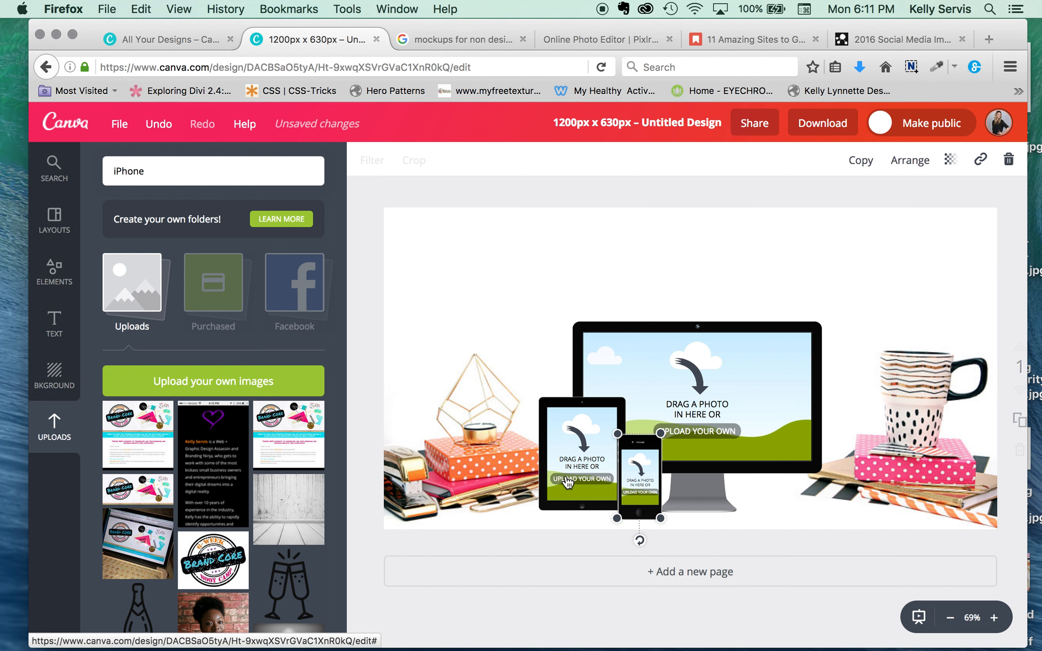
pyautogui.click(158, 466)
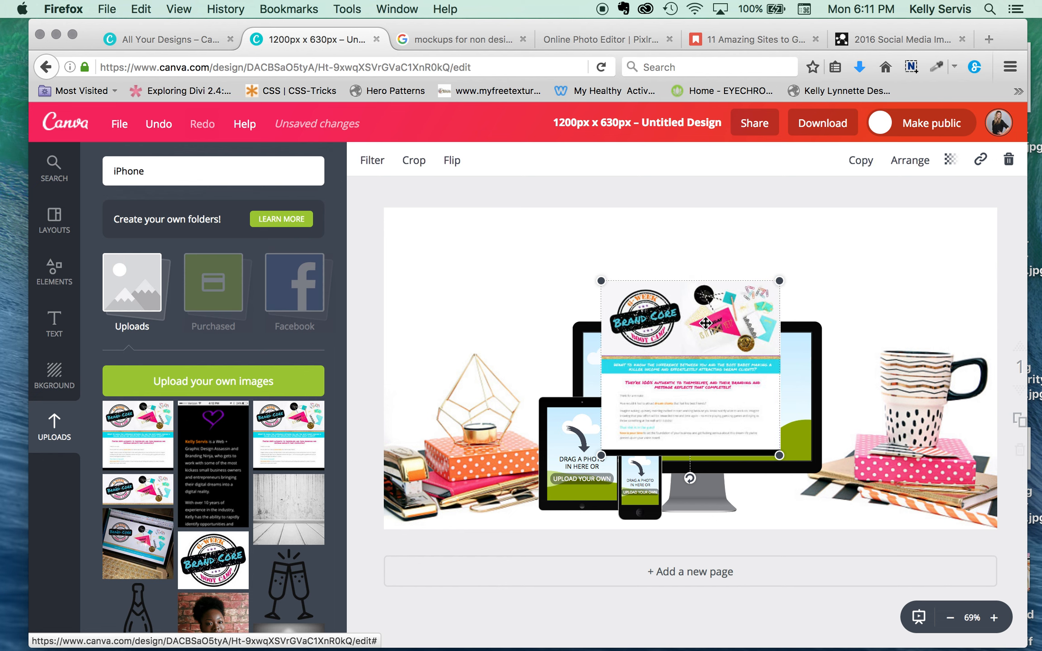
pyautogui.moveTo(705, 323); pyautogui.dragTo(719, 377)
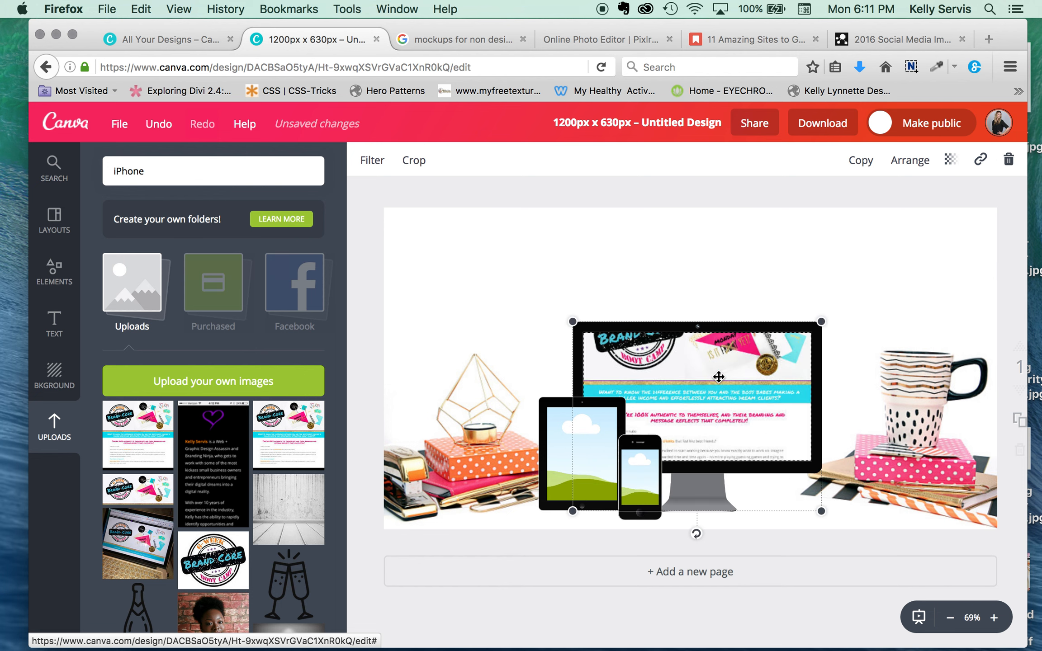
pyautogui.doubleClick(675, 366)
pyautogui.moveTo(674, 366); pyautogui.dragTo(671, 416)
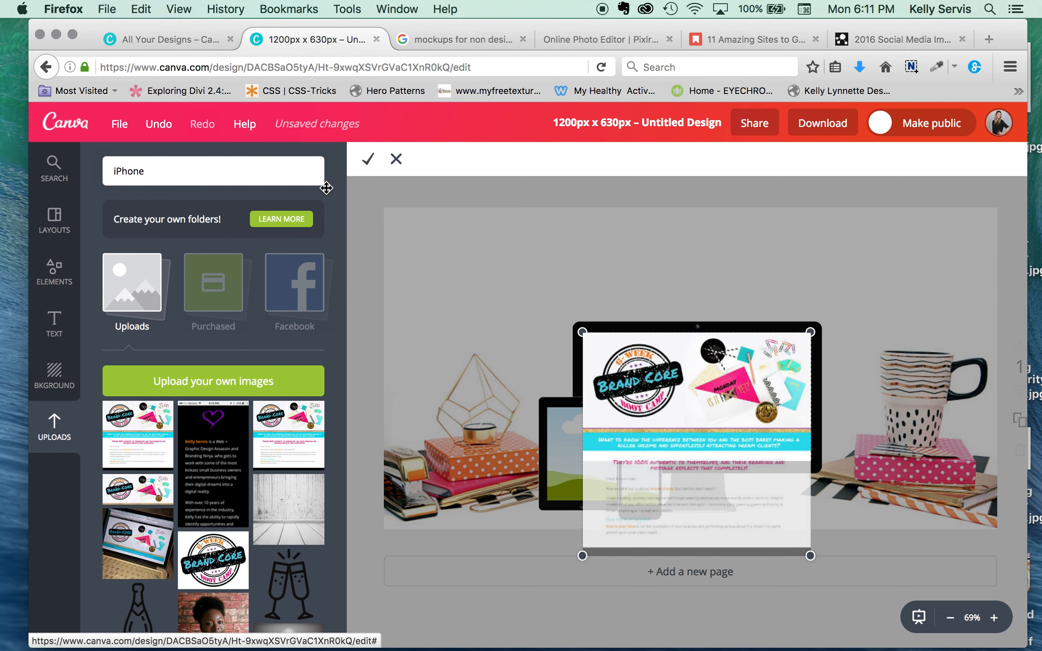
pyautogui.click(369, 159)
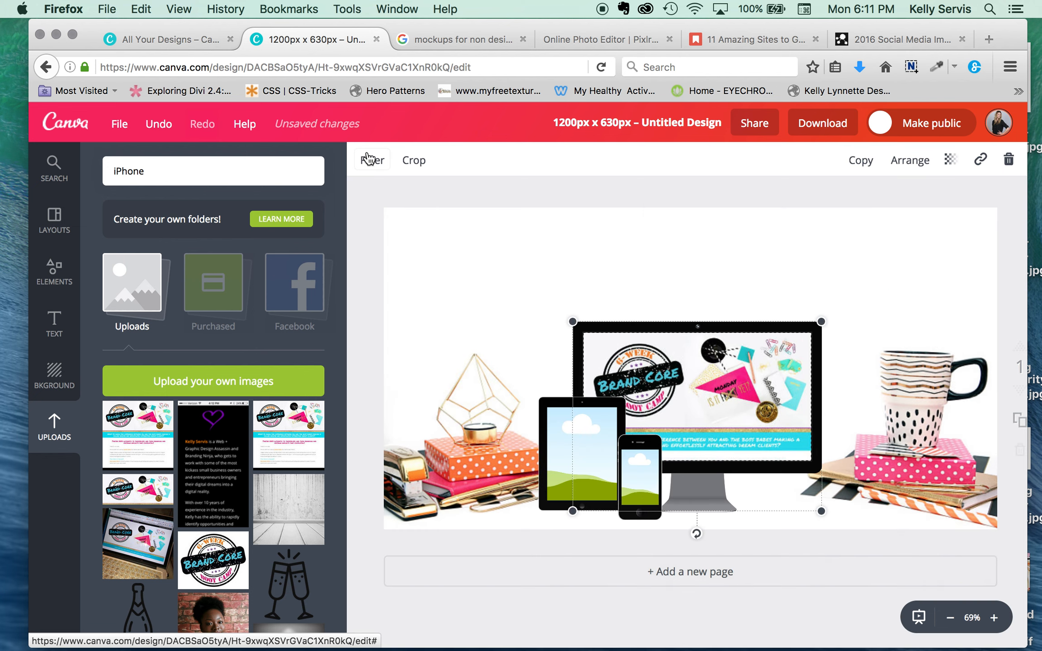
# Fill the phone frame with the uploaded black mobile screenshot and the tablet frame with the Brand Core page screenshot.
pyautogui.click(231, 468)
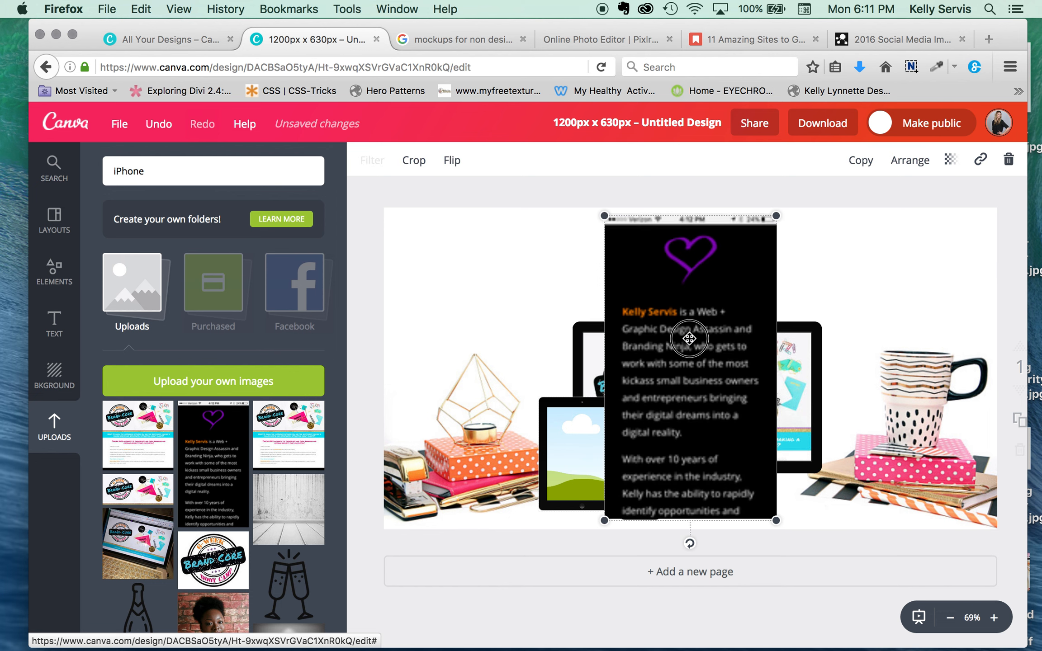
pyautogui.moveTo(674, 433); pyautogui.dragTo(642, 474)
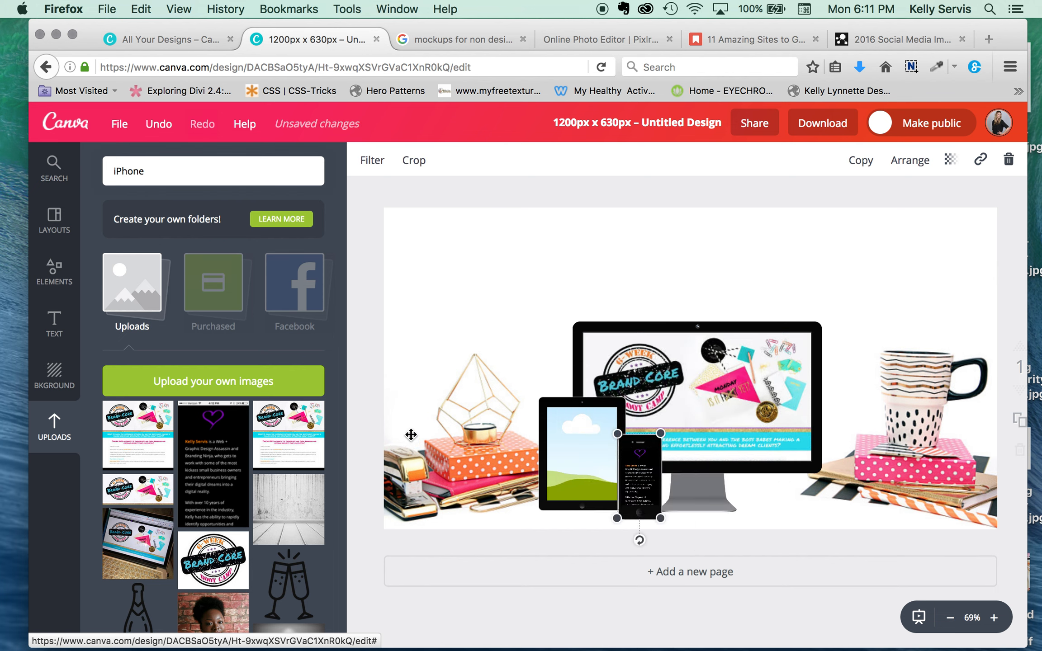
pyautogui.click(276, 430)
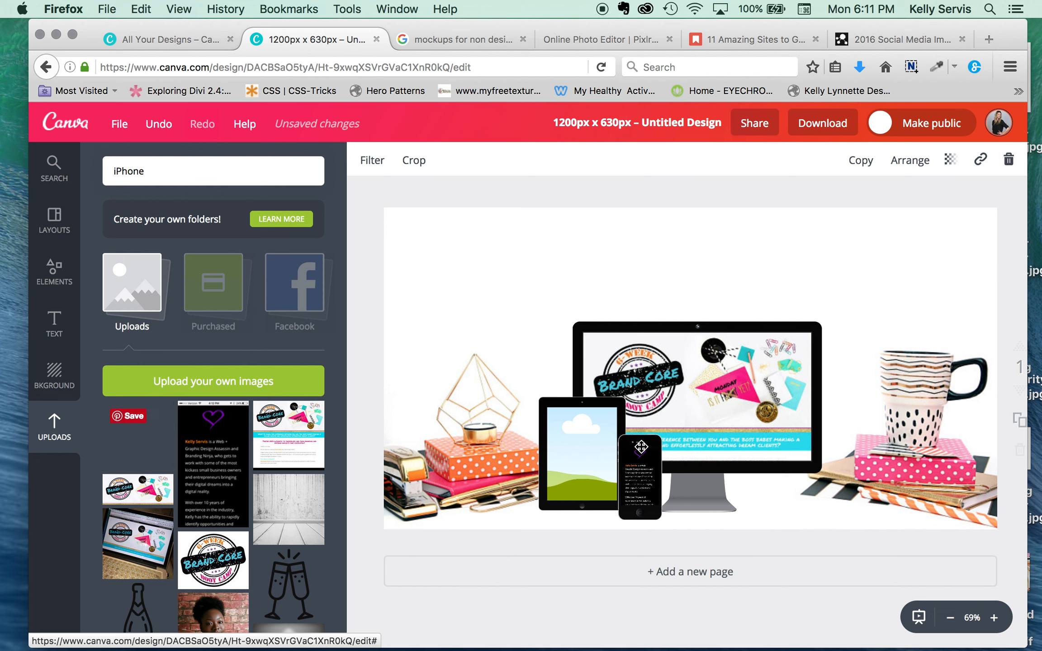
pyautogui.moveTo(613, 396); pyautogui.dragTo(579, 440)
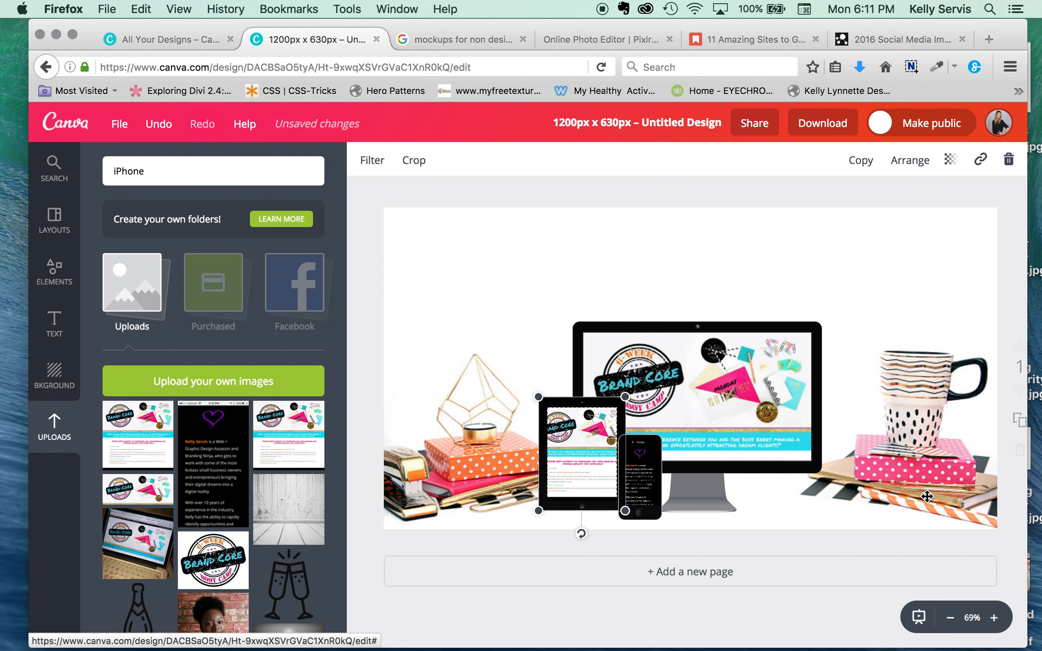
pyautogui.click(888, 275)
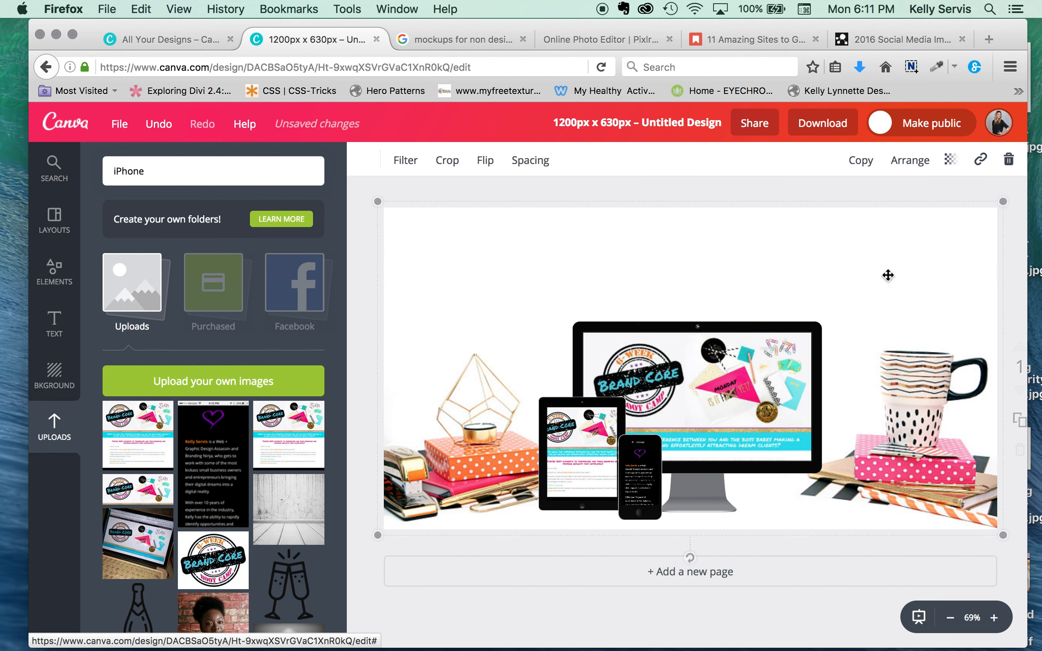